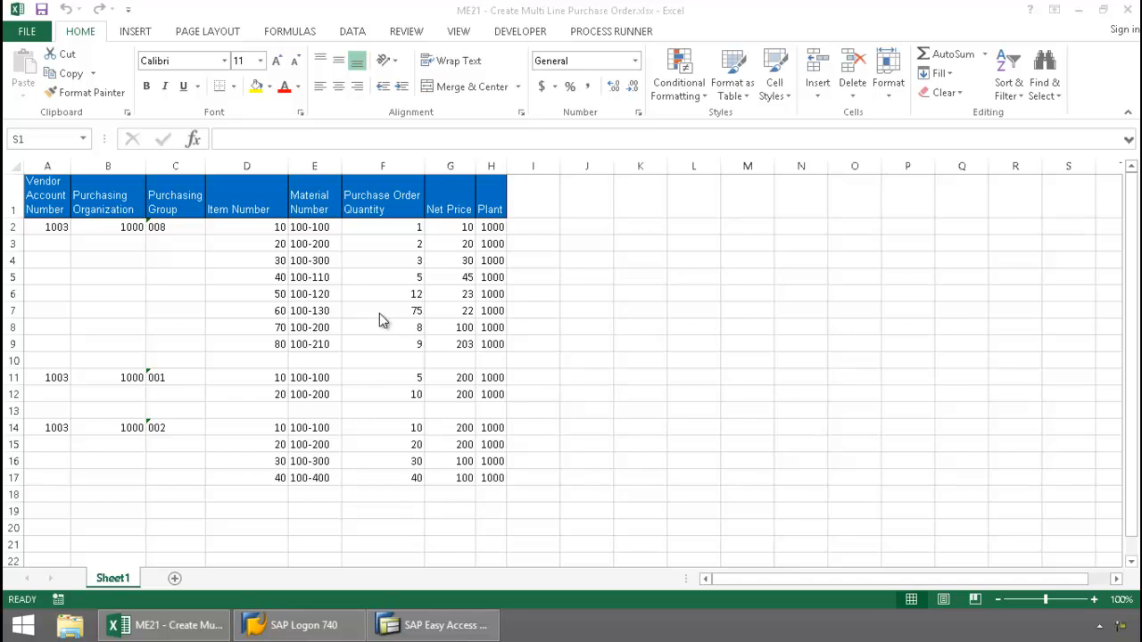
Start the ME21 upload run and log on to SAP system Local I-47
{"action": "left_click", "coordinate": [611, 31]}
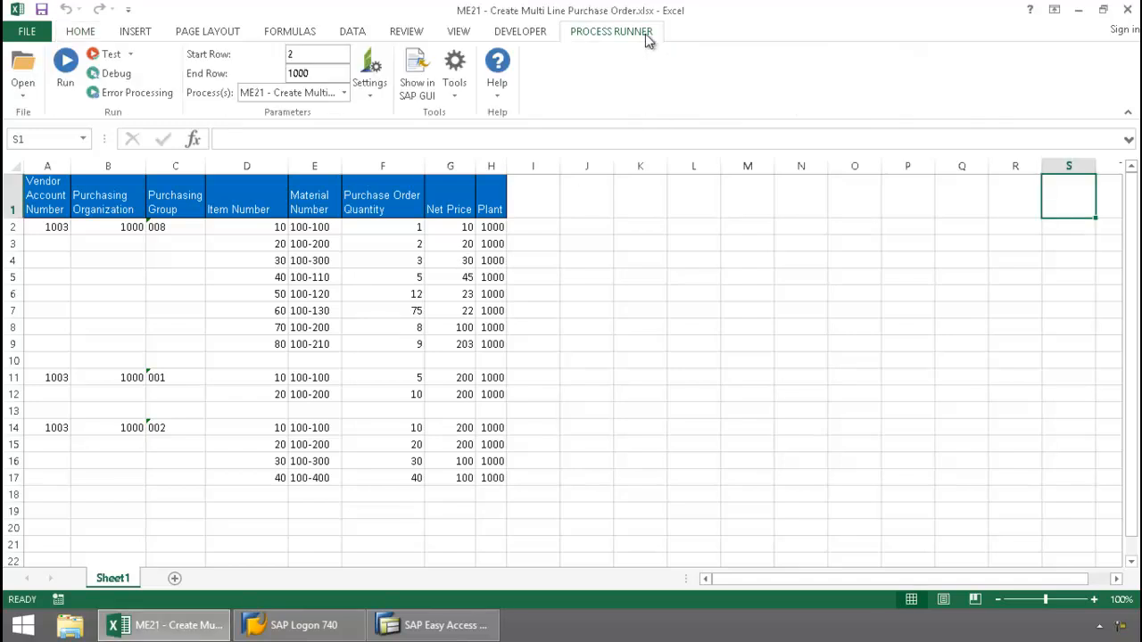
{"action": "left_click", "coordinate": [66, 71]}
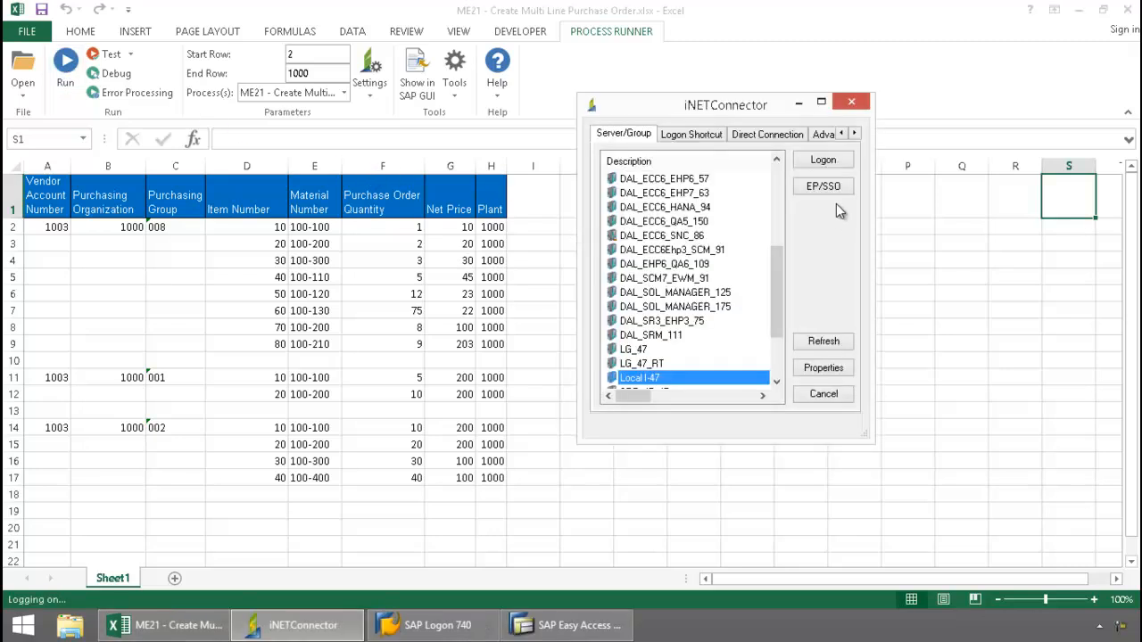
{"action": "left_click", "coordinate": [823, 160]}
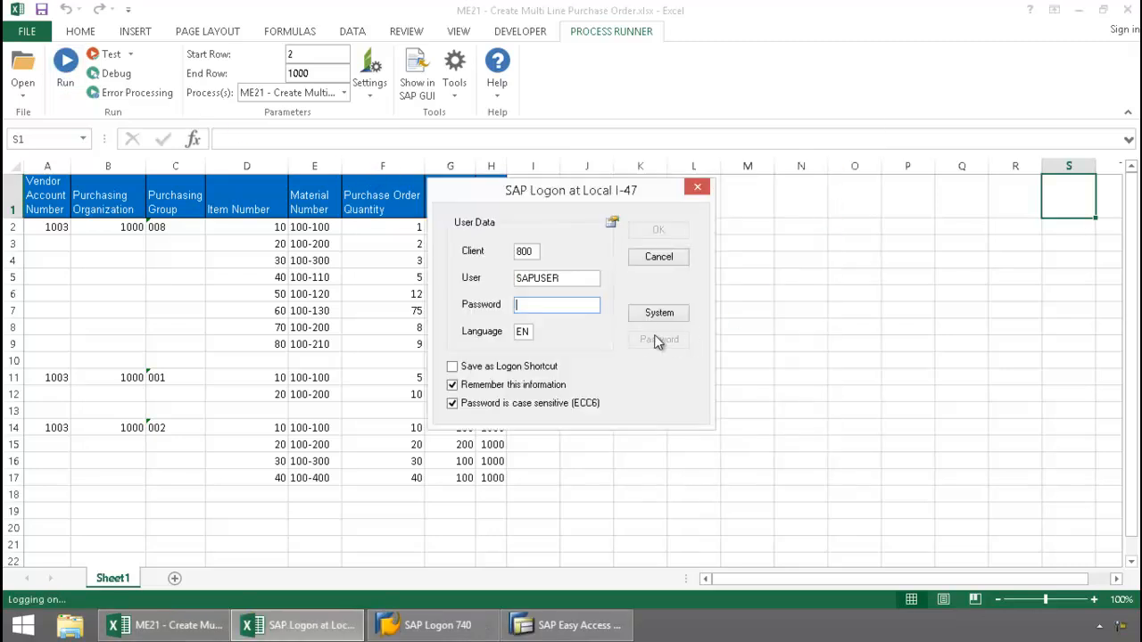
{"action": "type", "text": "***"}
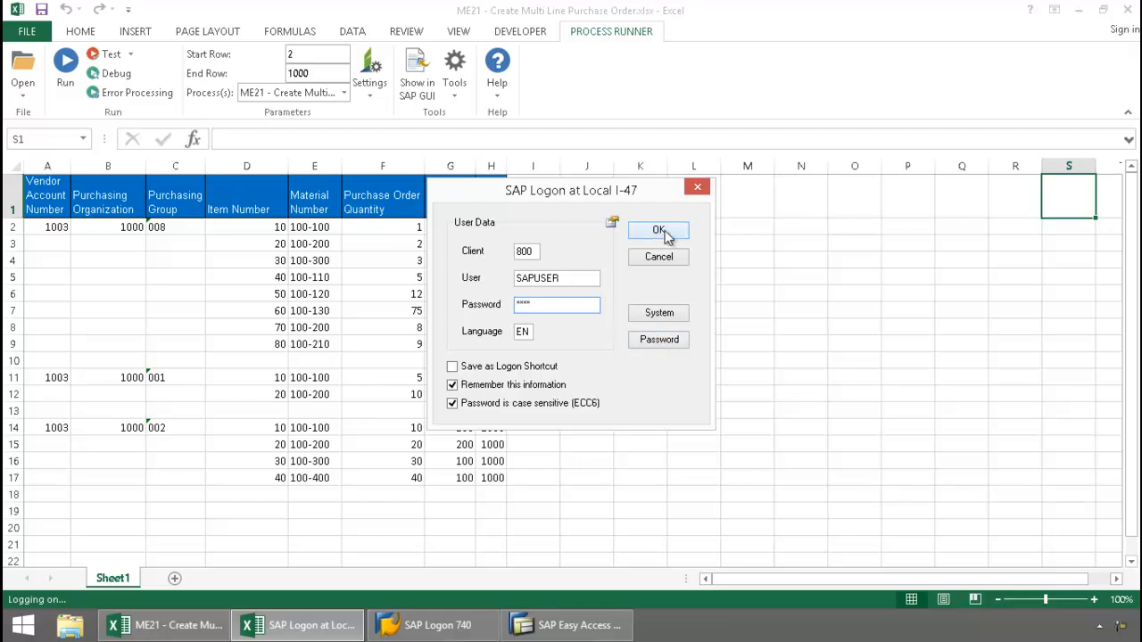
{"action": "left_click", "coordinate": [659, 230]}
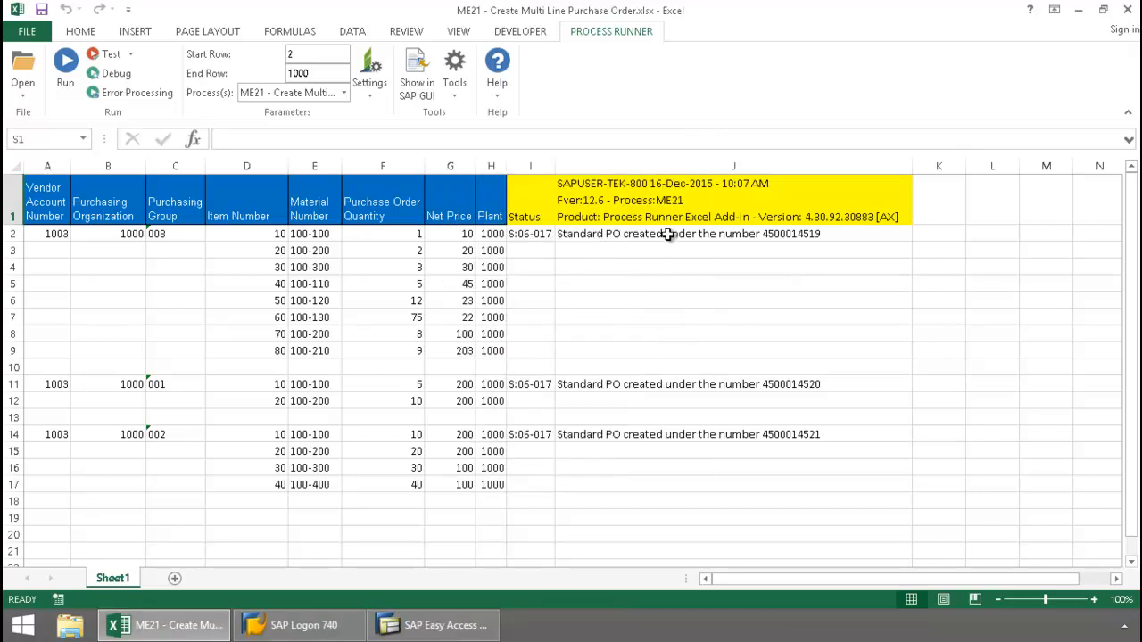
{"action": "left_click", "coordinate": [669, 234]}
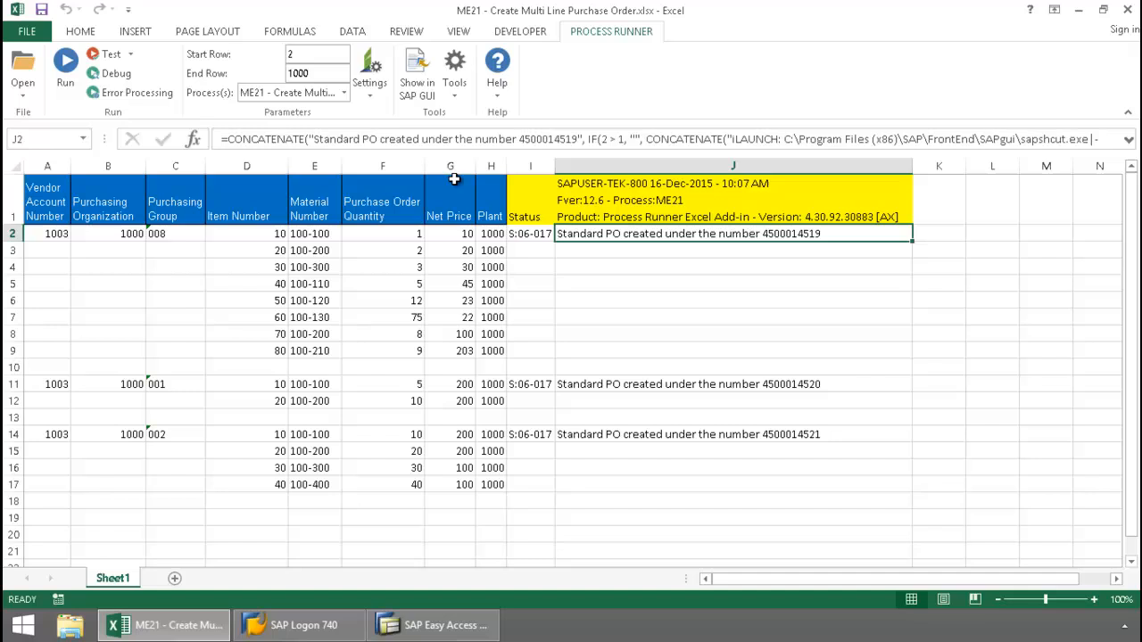
{"action": "left_click", "coordinate": [418, 84]}
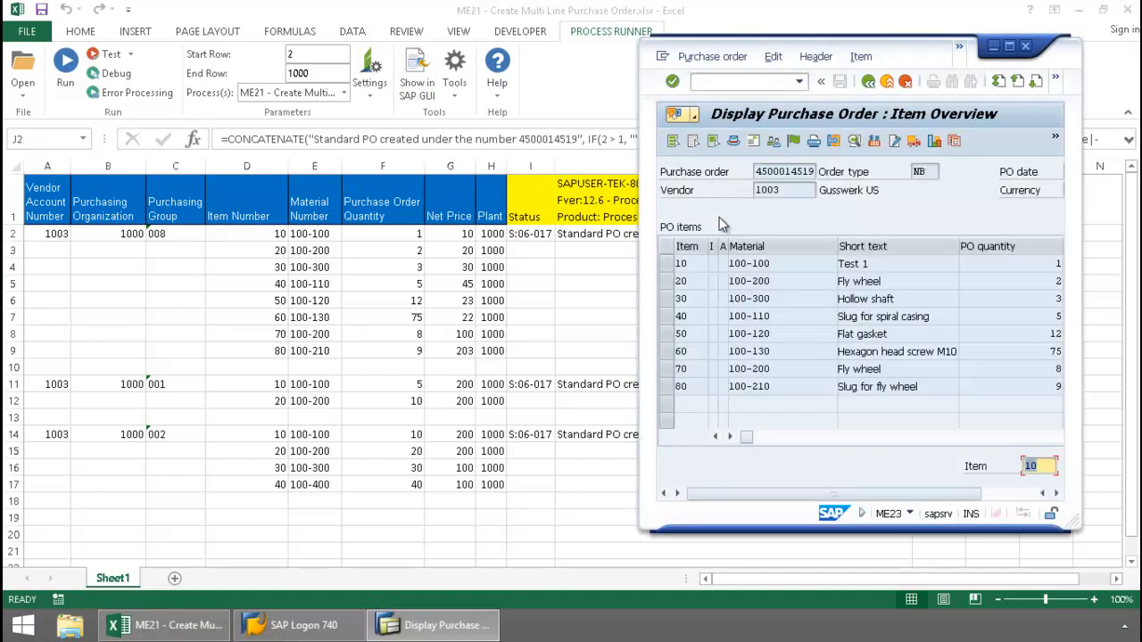